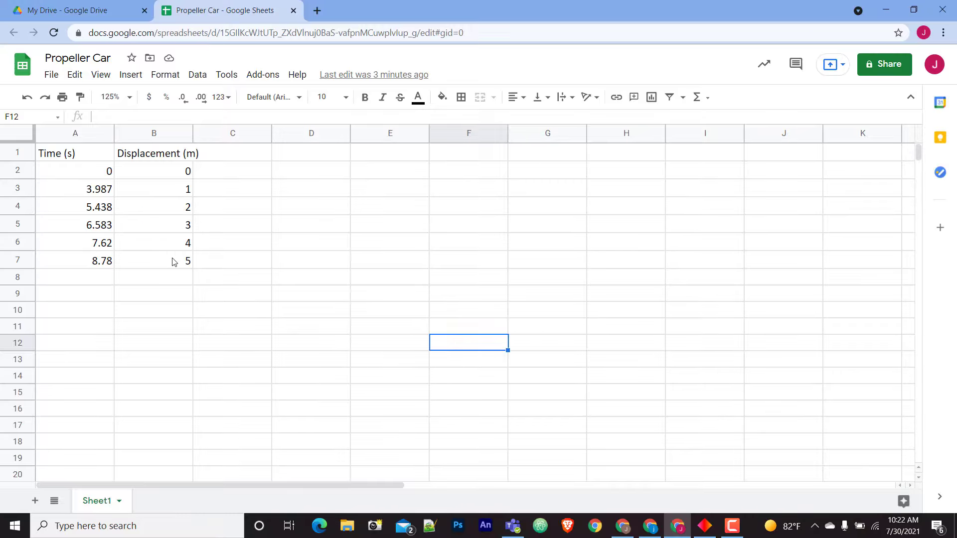
Insert a chart from the data in A1:B7, move it beside the table at row 1 and shrink it to about columns C to F.
left_click(89, 159)
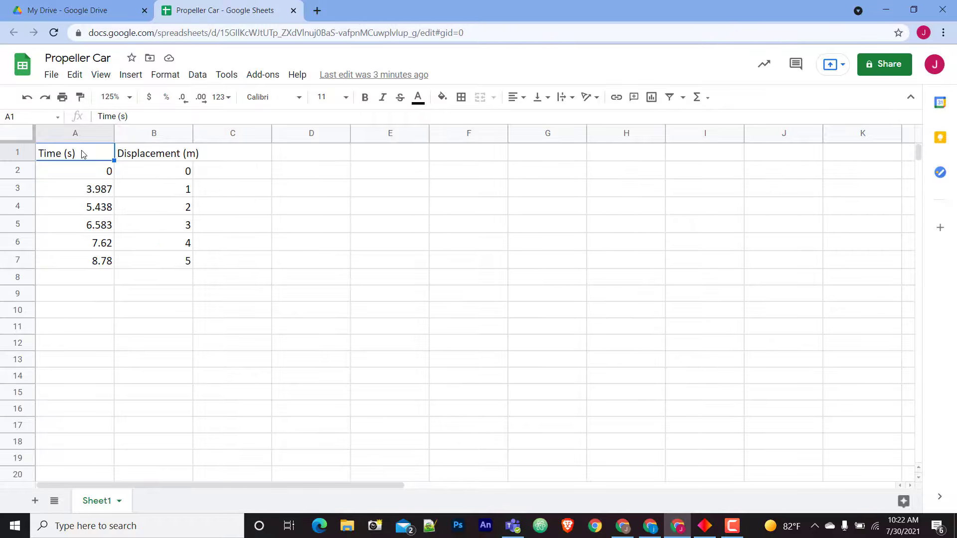
left_click(146, 263, "shift")
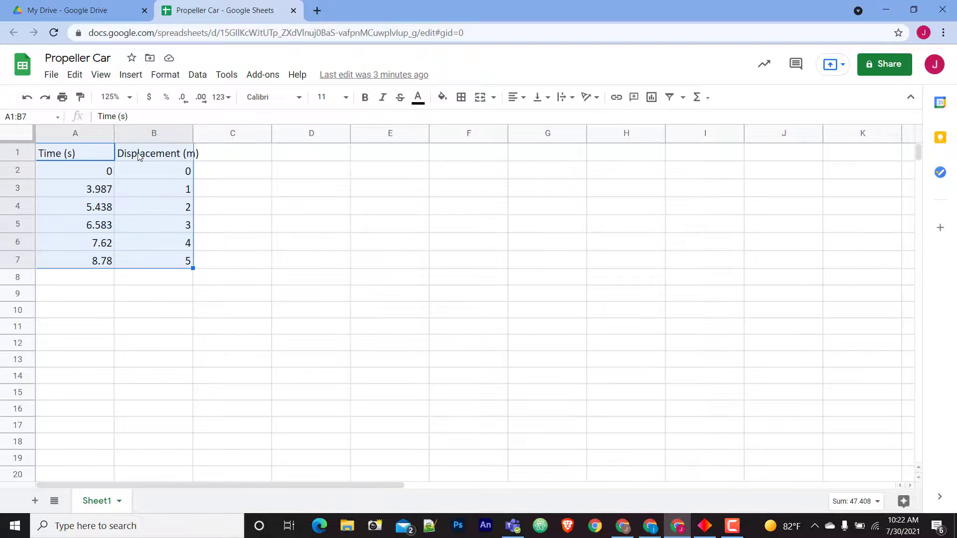
left_click(123, 78)
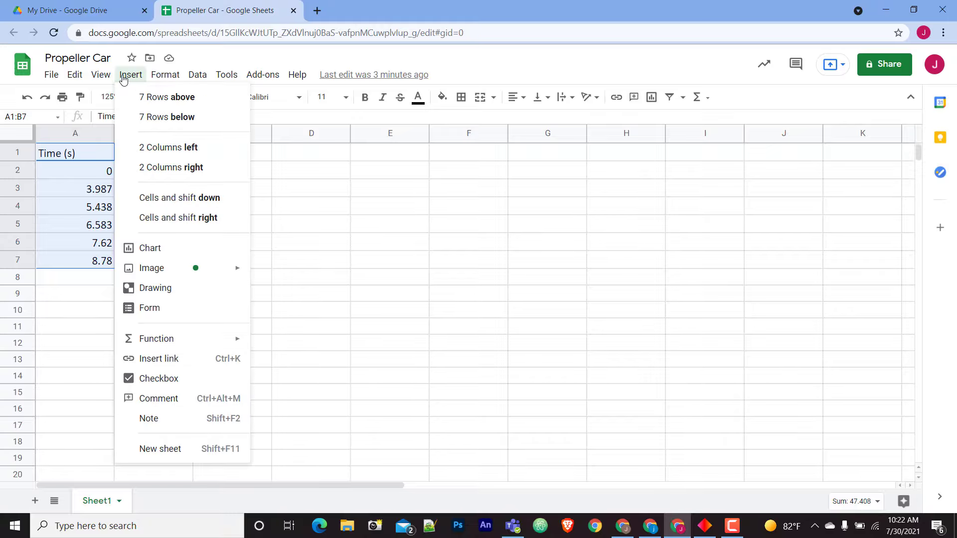
left_click(150, 248)
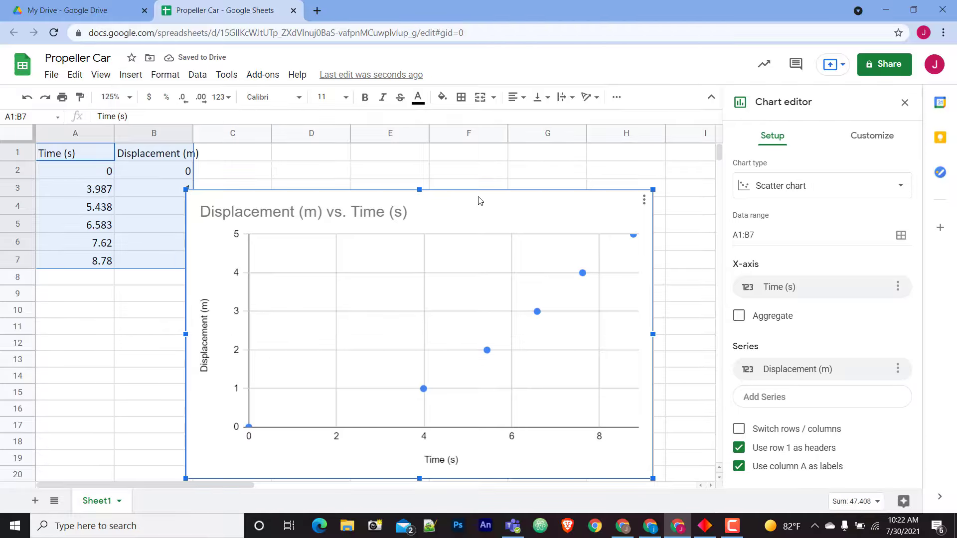
left_click_drag(492, 204, 519, 158)
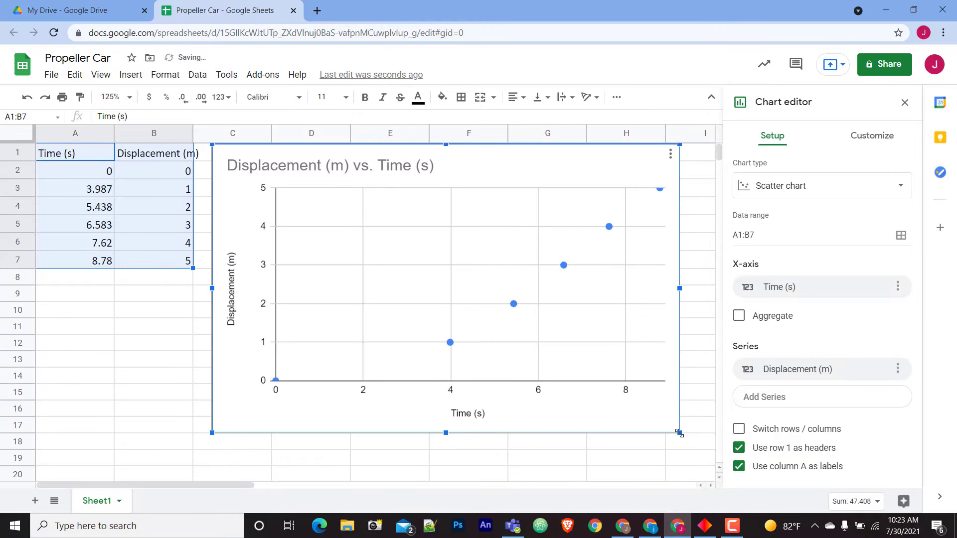
left_click_drag(679, 433, 482, 302)
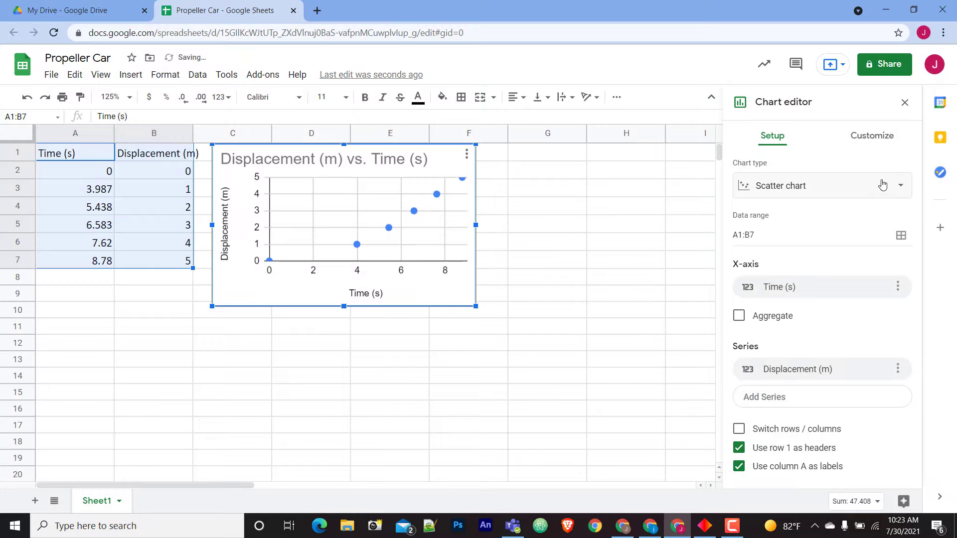
Change the chart type from scatter to a line chart.
left_click(900, 185)
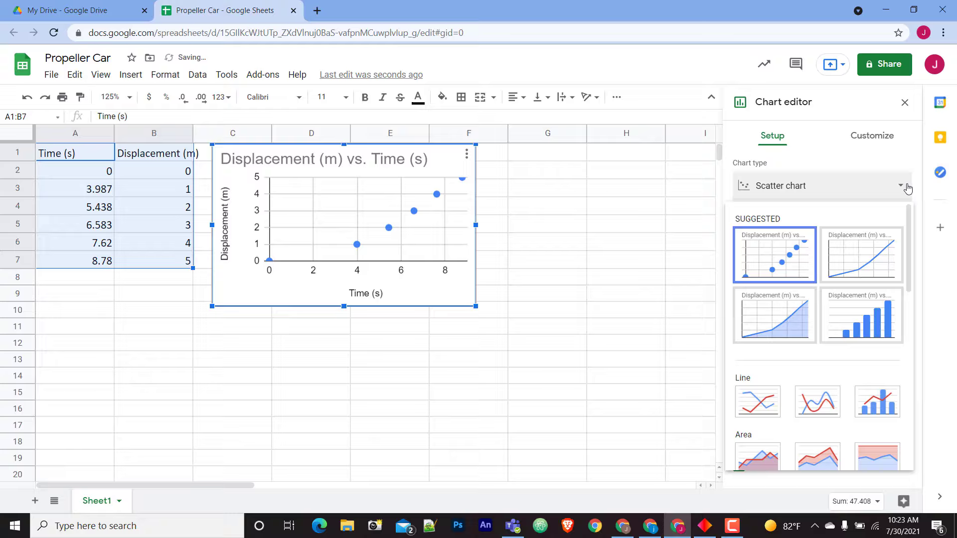
left_click(864, 269)
left_click(878, 193)
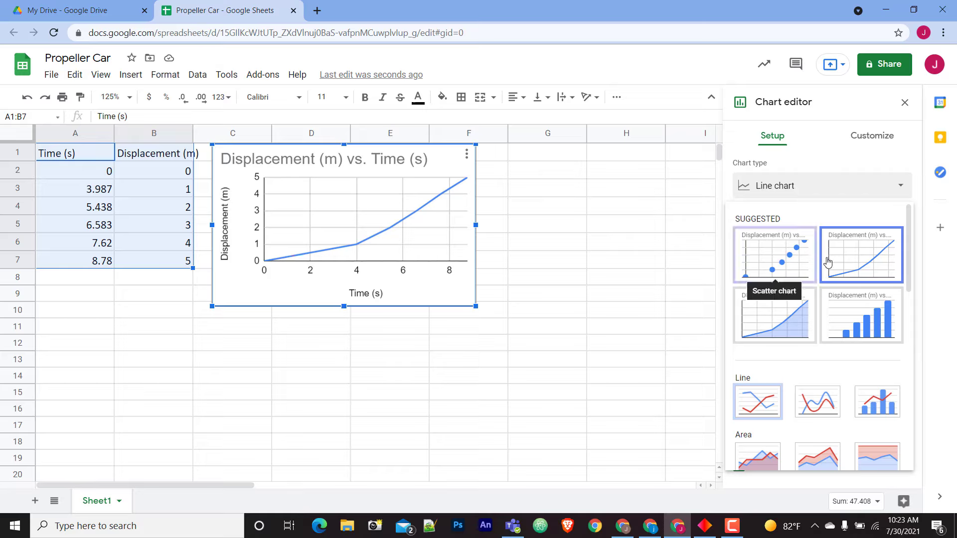
left_click(852, 261)
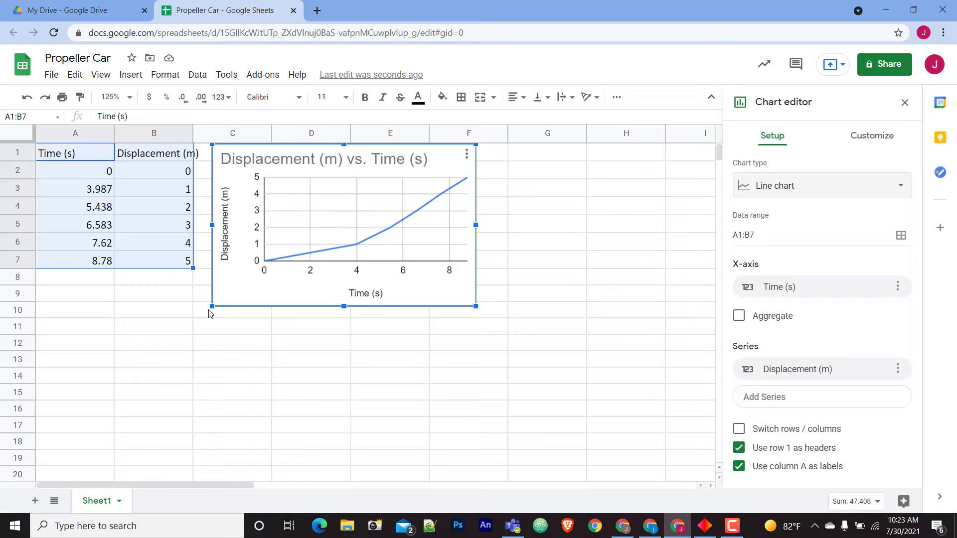
Resize the chart to span about columns C to G and rows 1 to 8, clear of the Displacement heading.
left_click_drag(213, 307, 266, 258)
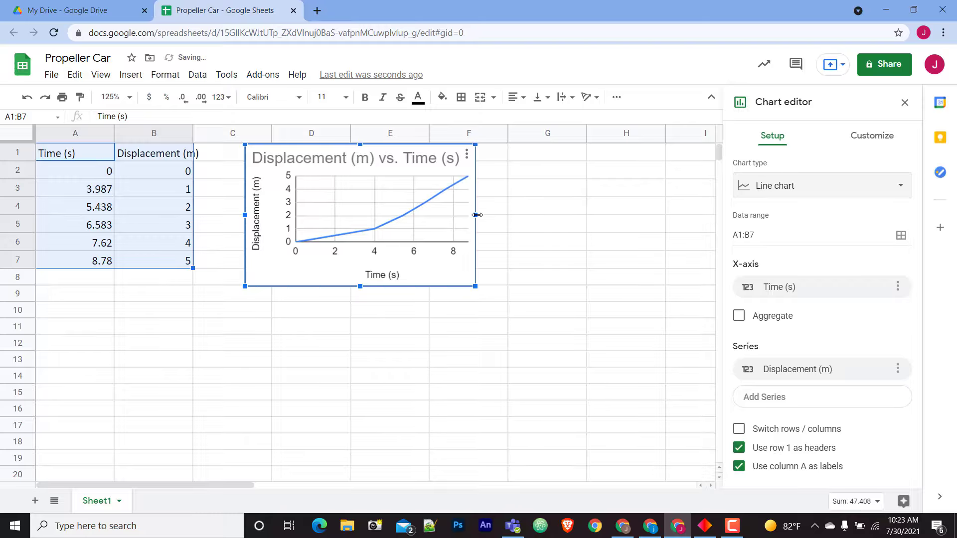
left_click_drag(476, 214, 524, 214)
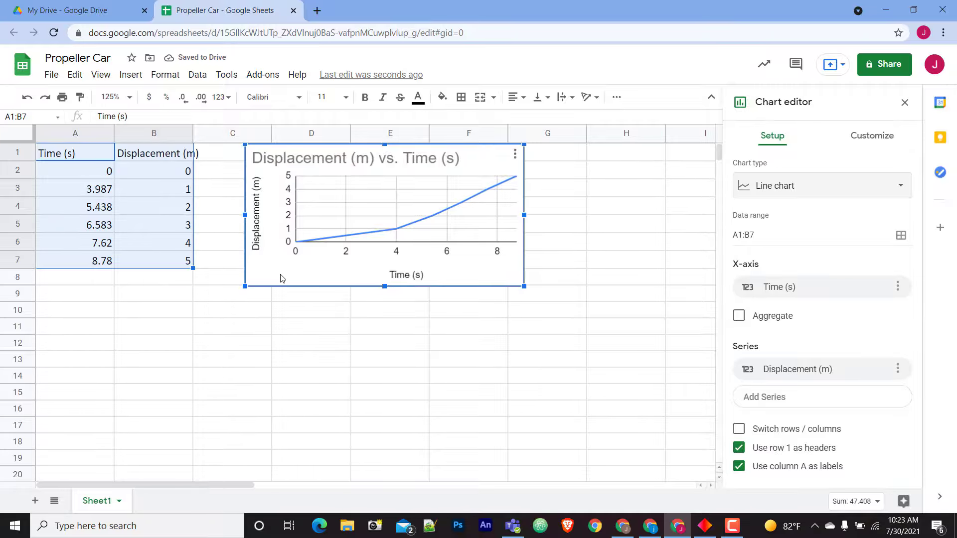
left_click(99, 301)
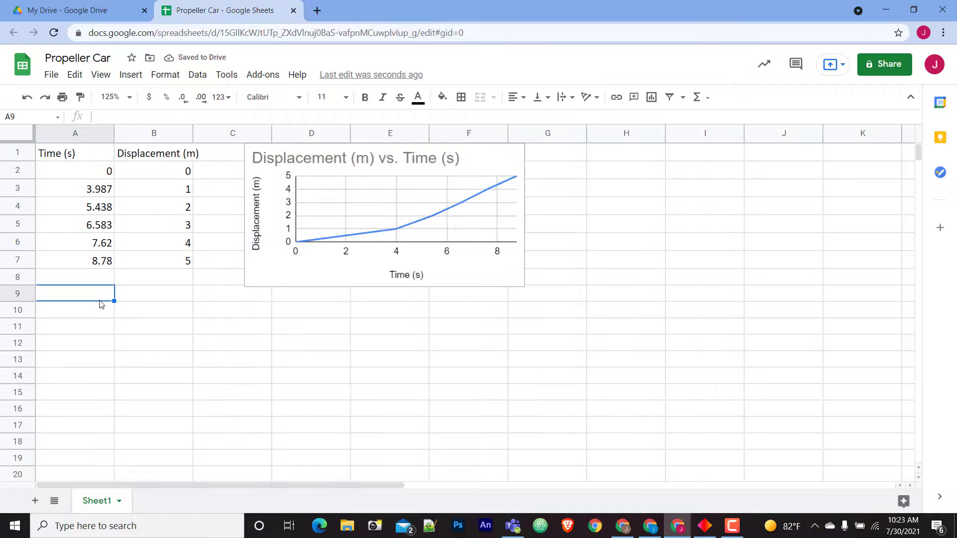
Copy the Time (s) column in A1:A7 and paste it starting at cell A11.
left_click(102, 263)
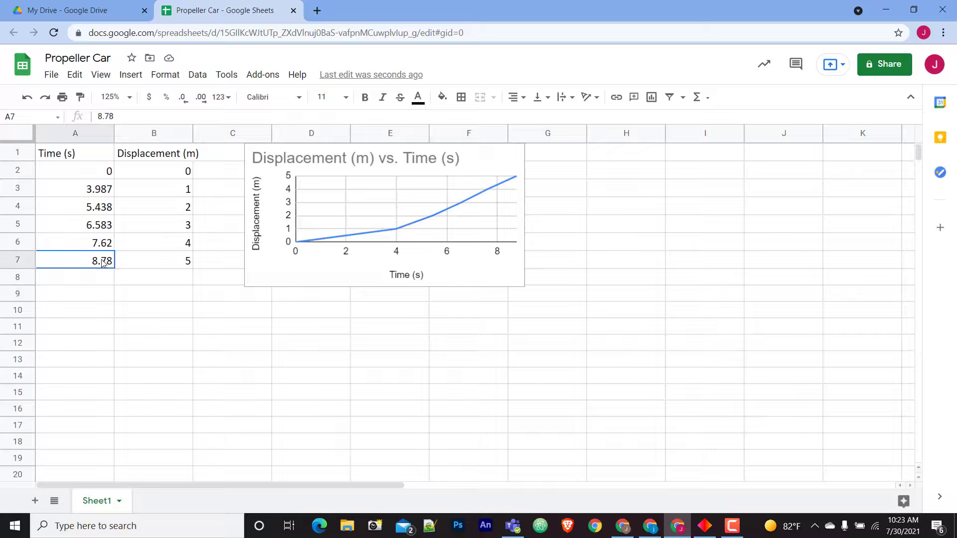
left_click(85, 155)
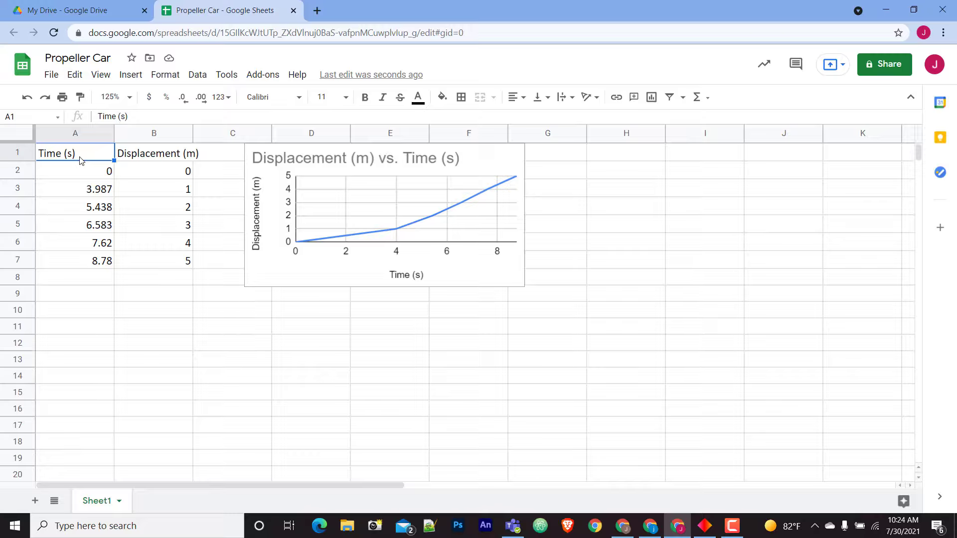
left_click(83, 262, "shift")
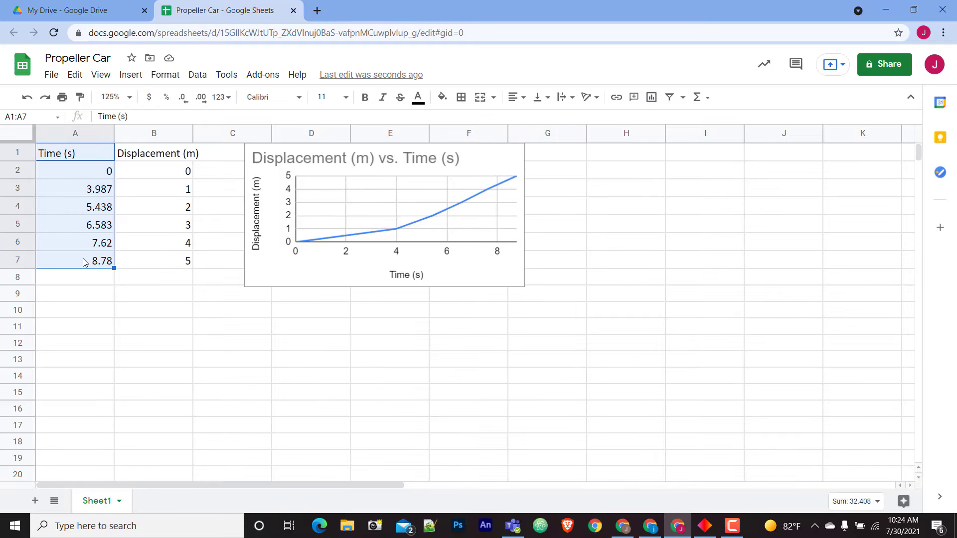
left_click(79, 328)
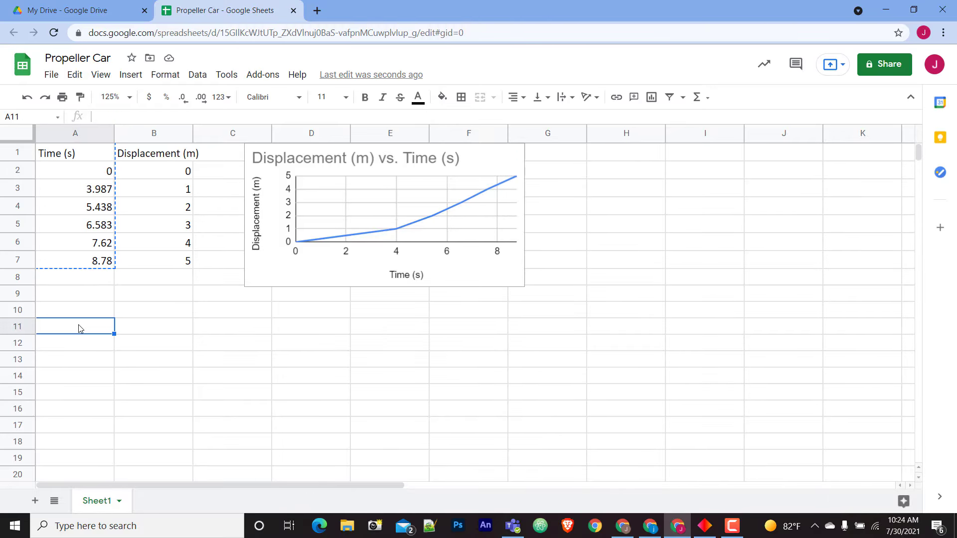
key("ctrl+v")
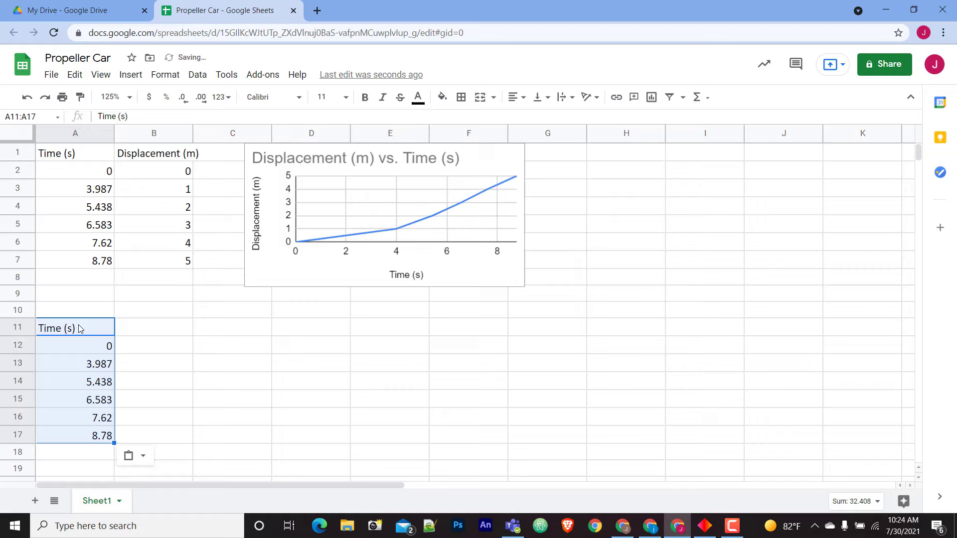
Add the heading "Velocity (m/s)" in B11 and enter 0 as the first velocity in B12.
left_click(135, 328)
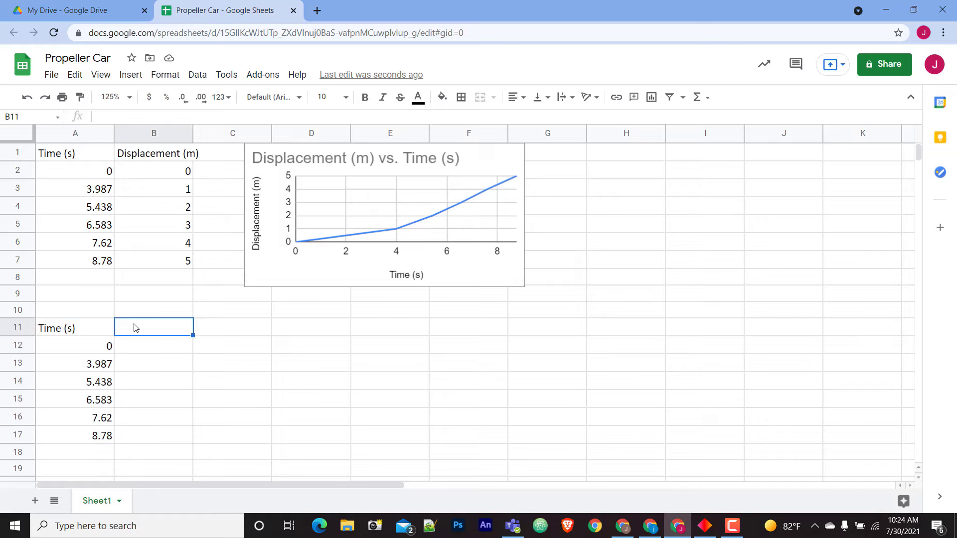
double_click(135, 328)
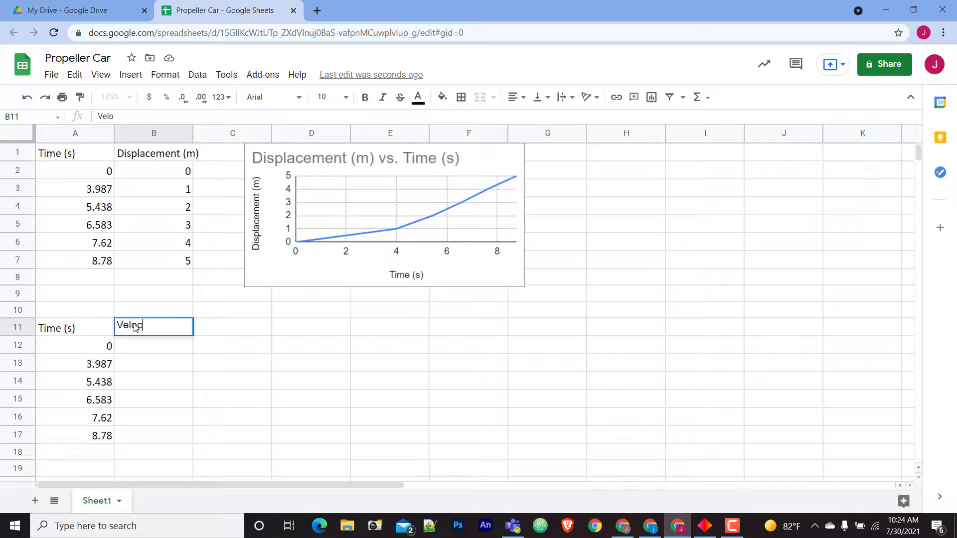
type("Velocity (m/s")
key("Return")
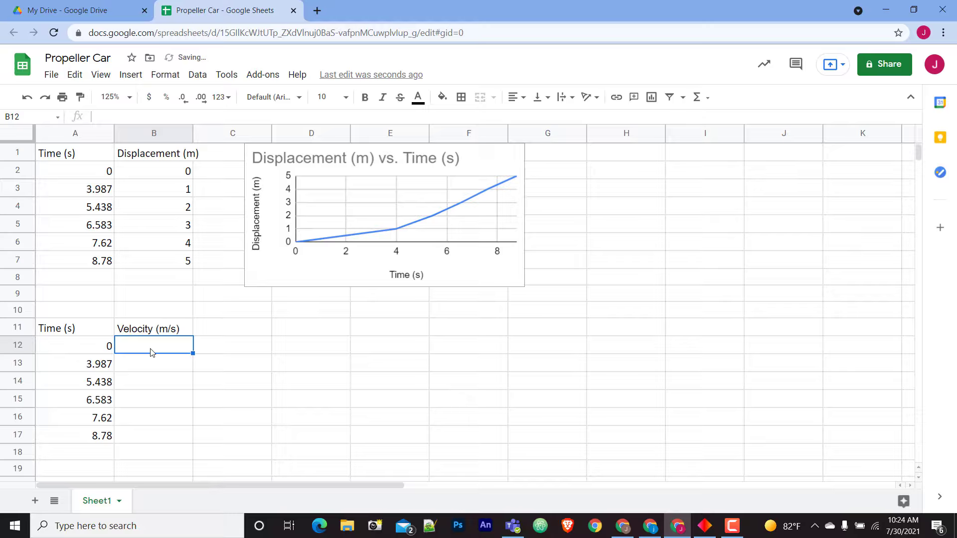
type("0")
key("Return")
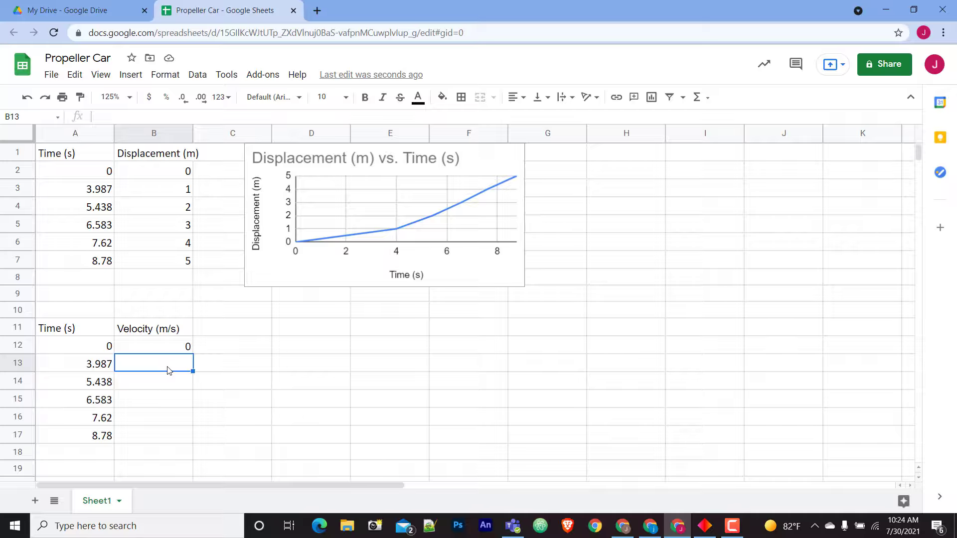
type("=")
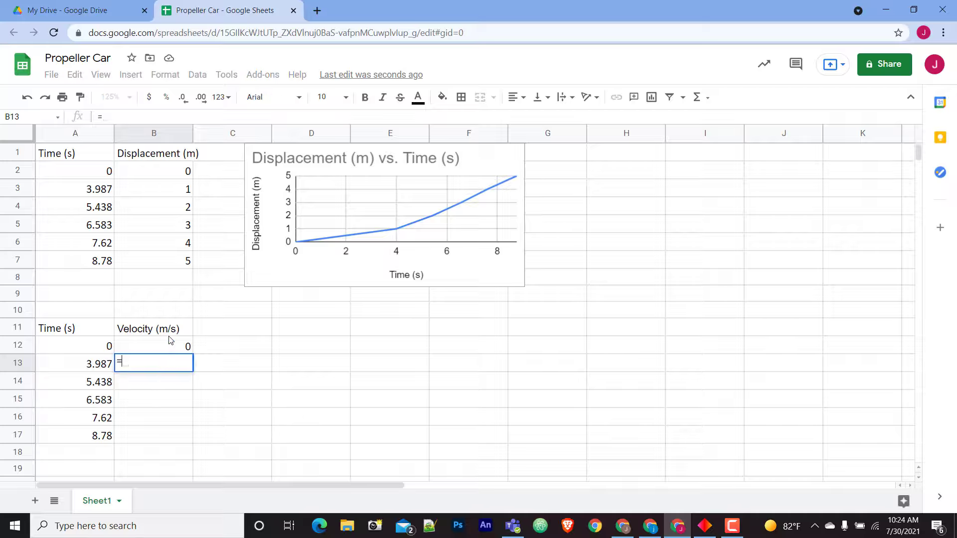
left_click(186, 193)
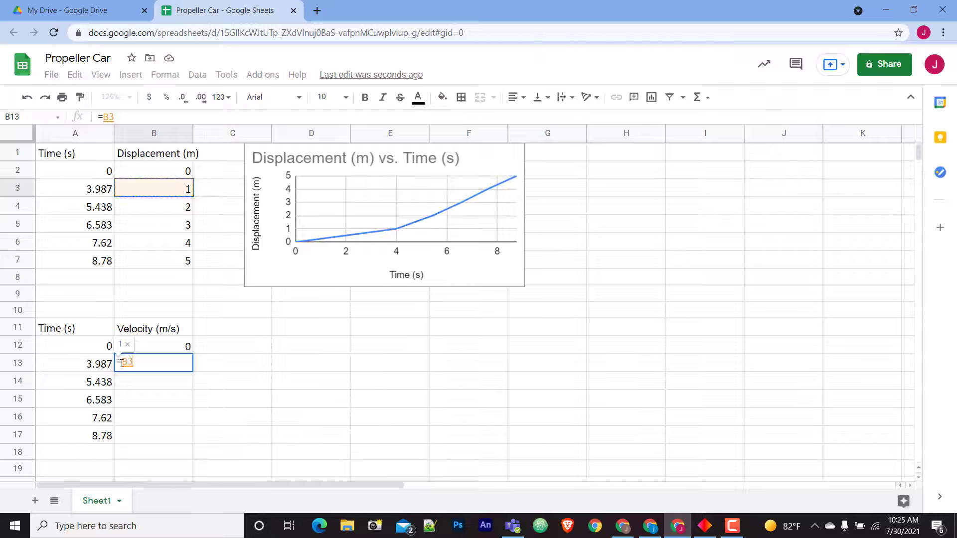
key("BackSpace")
key("BackSpace")
key("BackSpace")
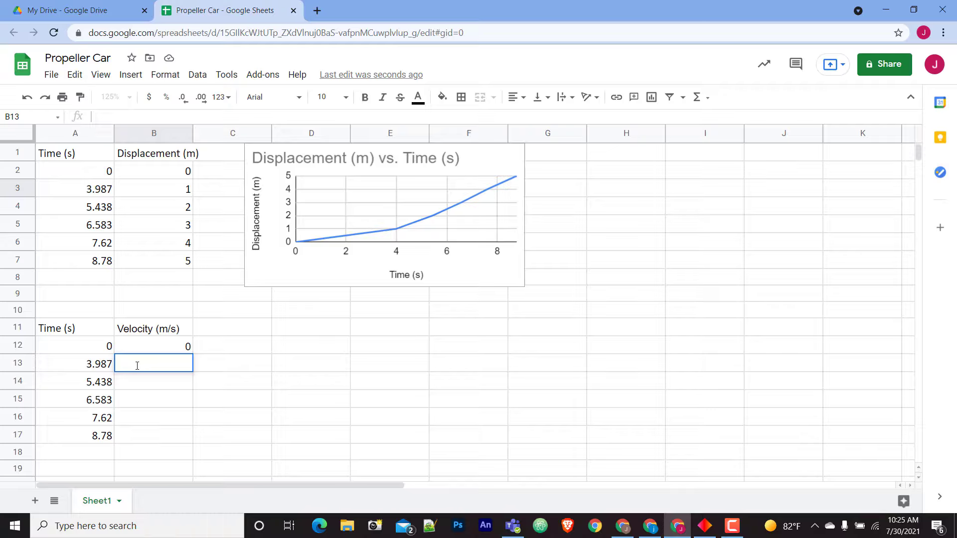
Try the velocity formula =B3/A3 in cell B13 and undo the entry.
type("=")
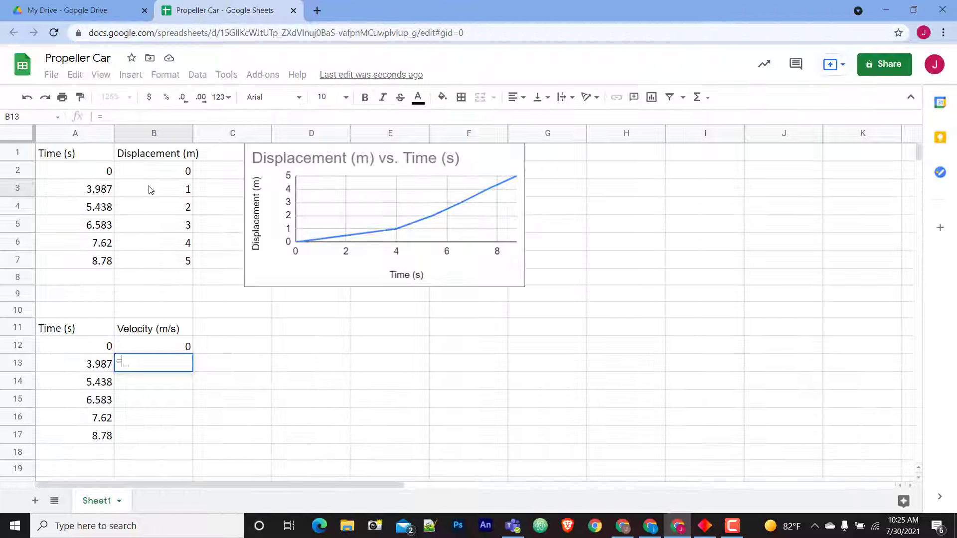
left_click(151, 190)
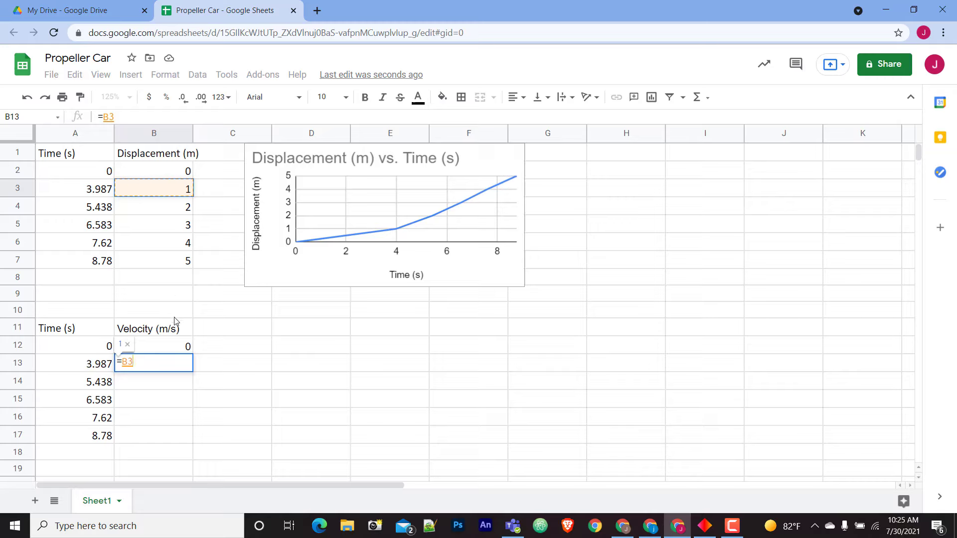
type("/")
left_click(90, 195)
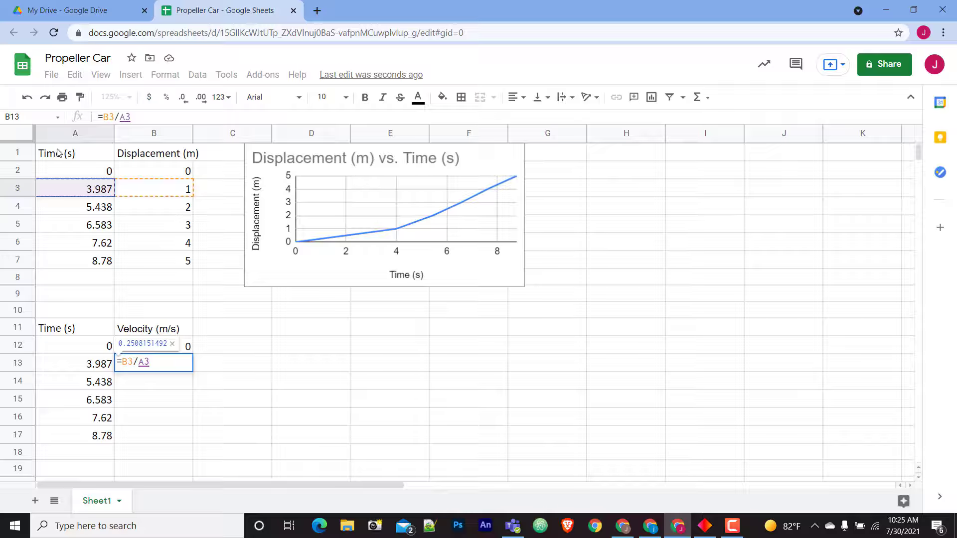
key("Return")
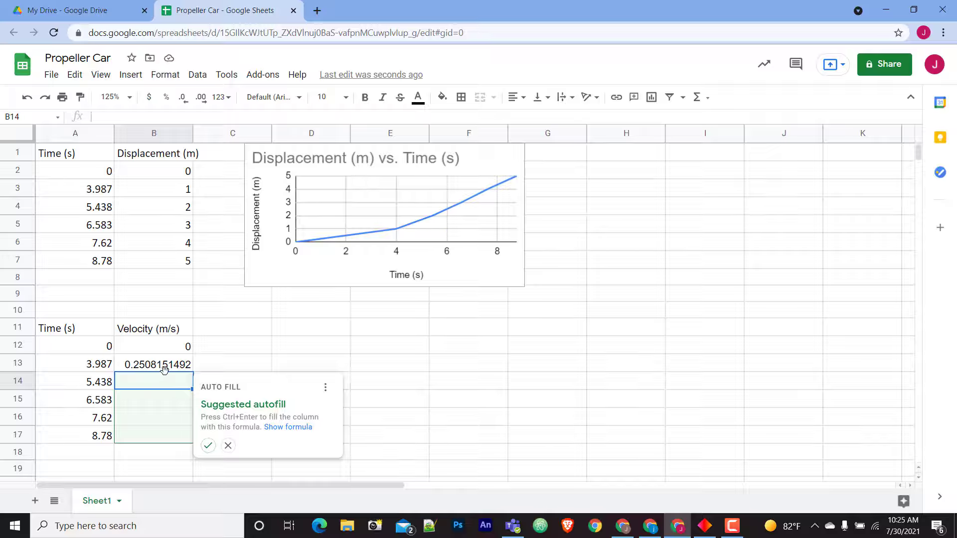
left_click(182, 363)
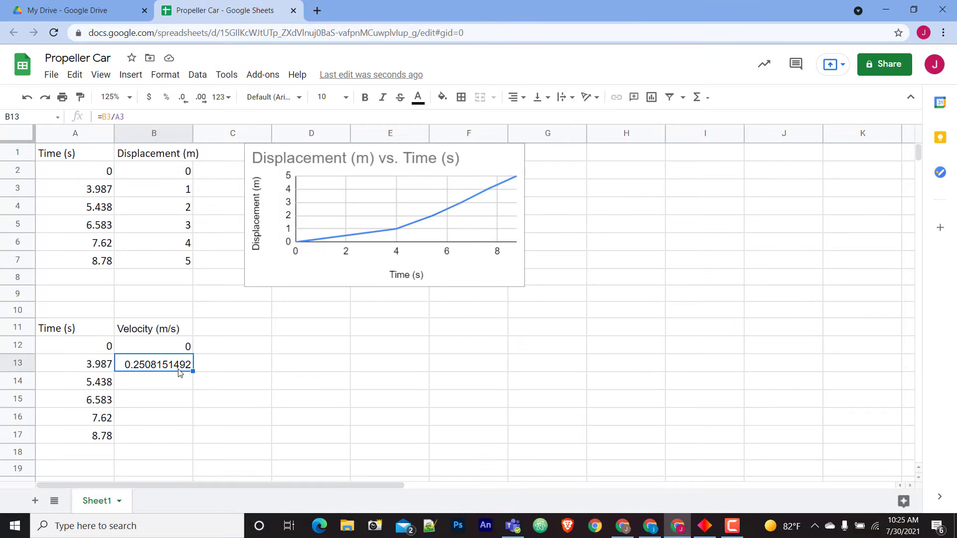
left_click(180, 380)
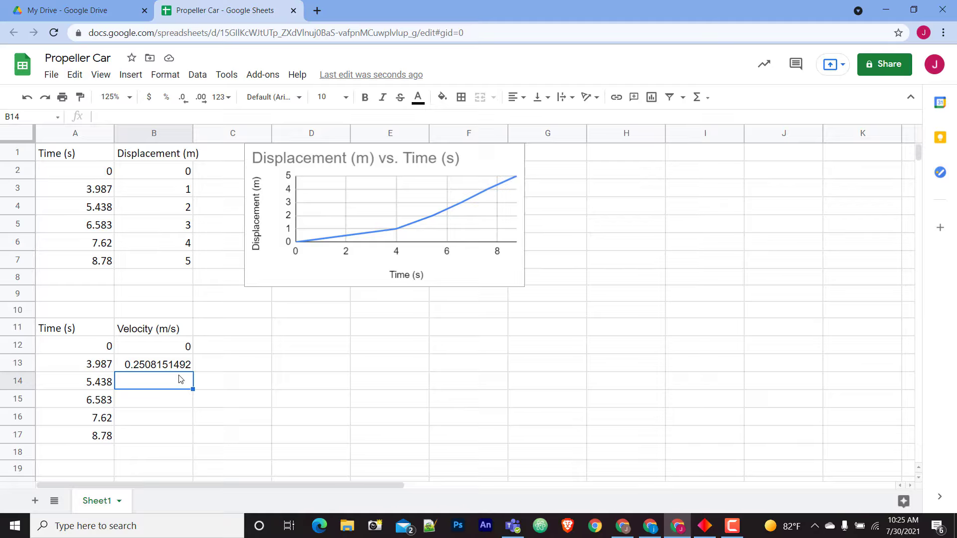
key("ctrl+z")
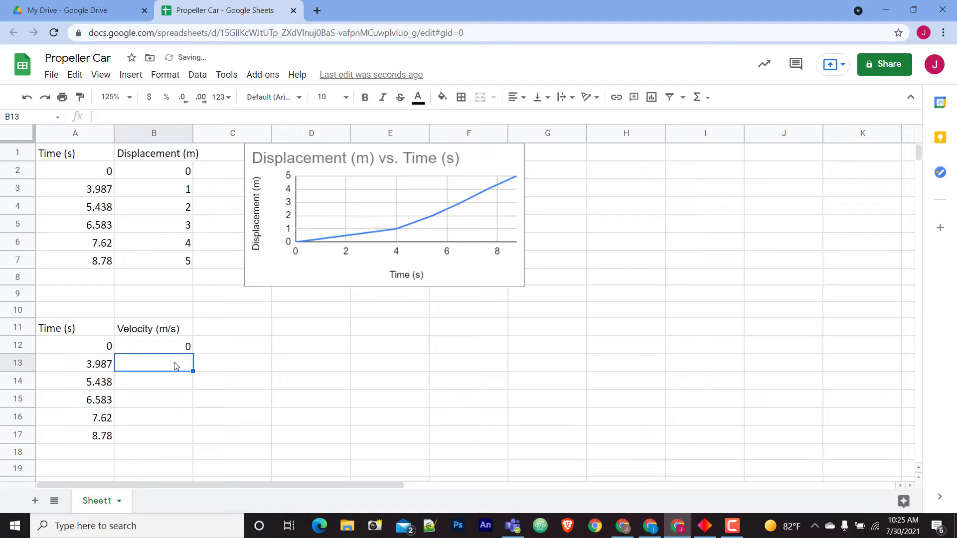
Calculate the velocity at 3.987 s in cell B13 with the formula =B3/A3.
type("=")
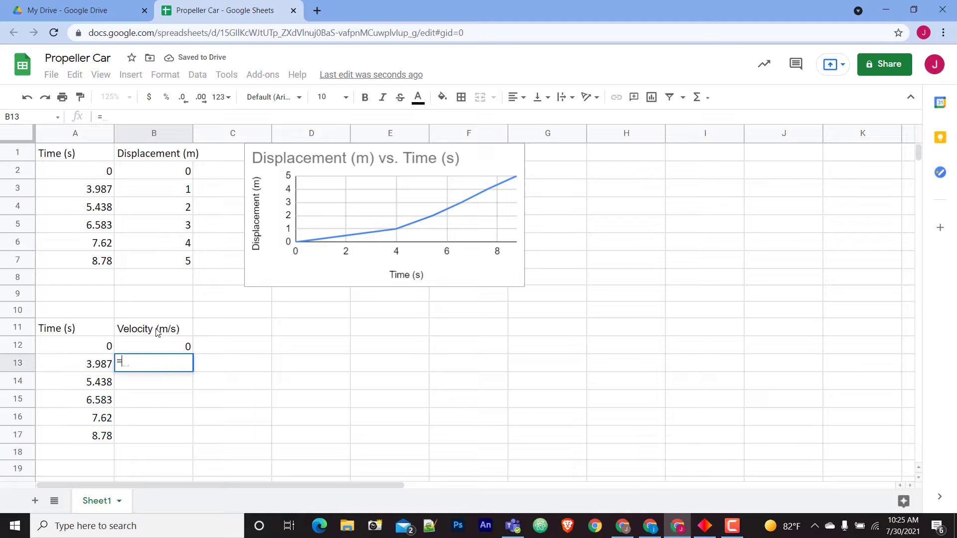
left_click(157, 193)
type("/")
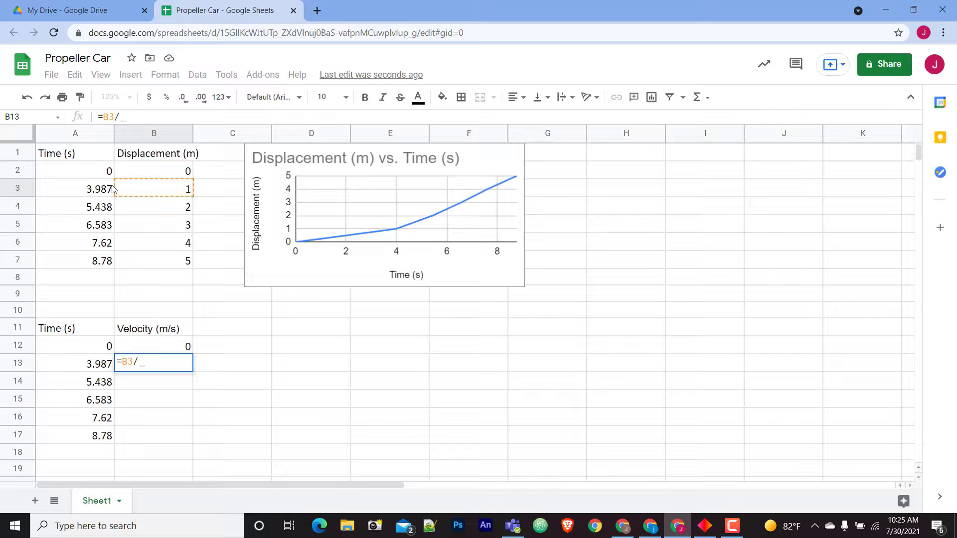
left_click(110, 189)
key("Return")
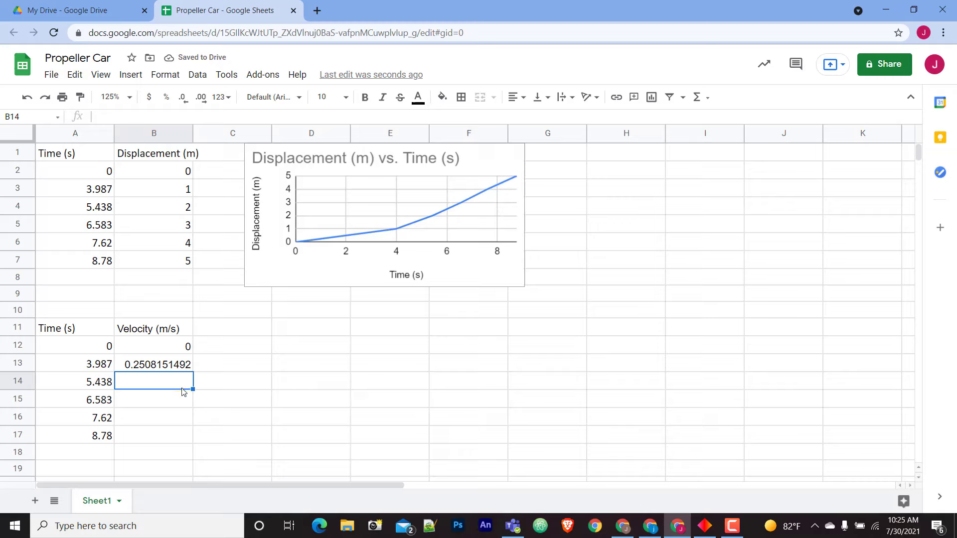
Calculate the velocity at 5.438 s in cell B14 with the formula =B4/A4.
type("=")
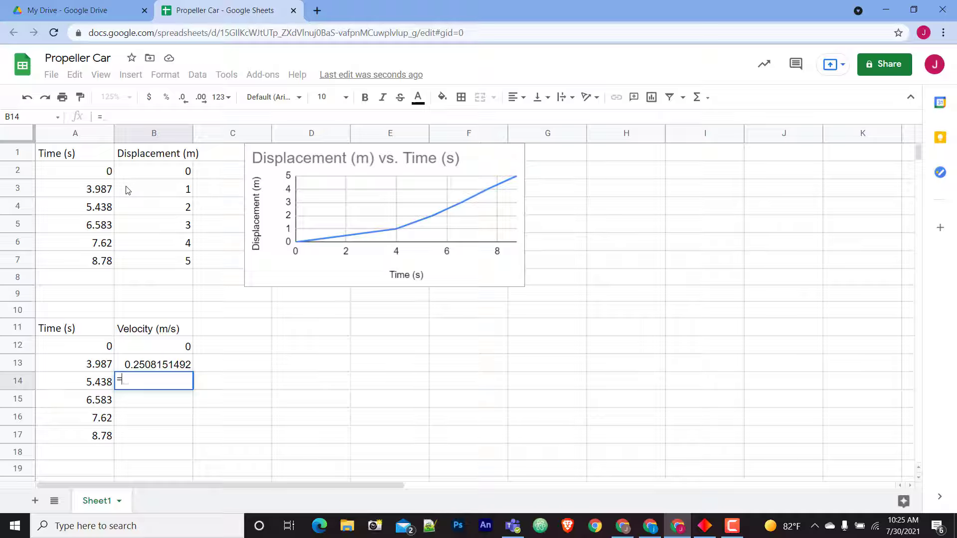
left_click(155, 211)
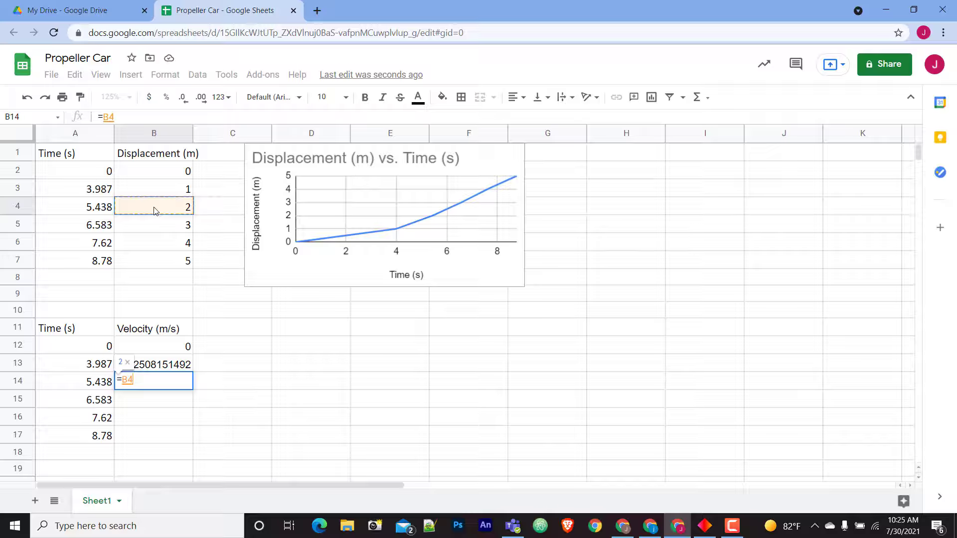
type("/")
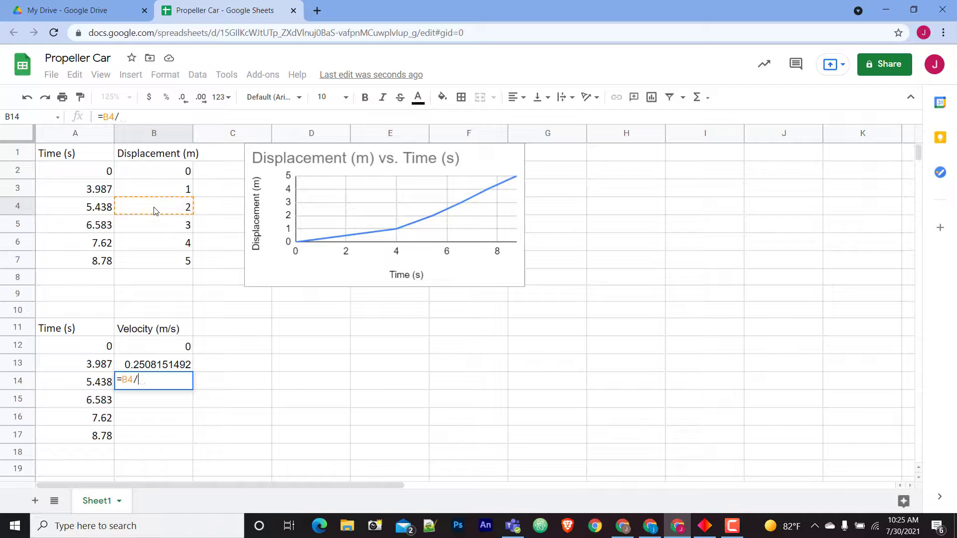
left_click(105, 211)
key("Return")
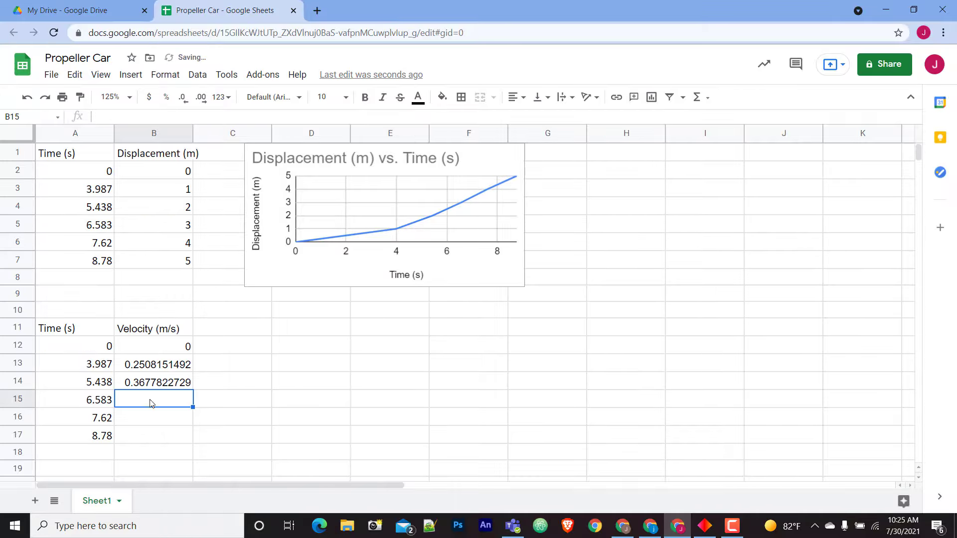
Calculate the velocity at 6.583 s in cell B15 with the formula =B5/A5.
type("=")
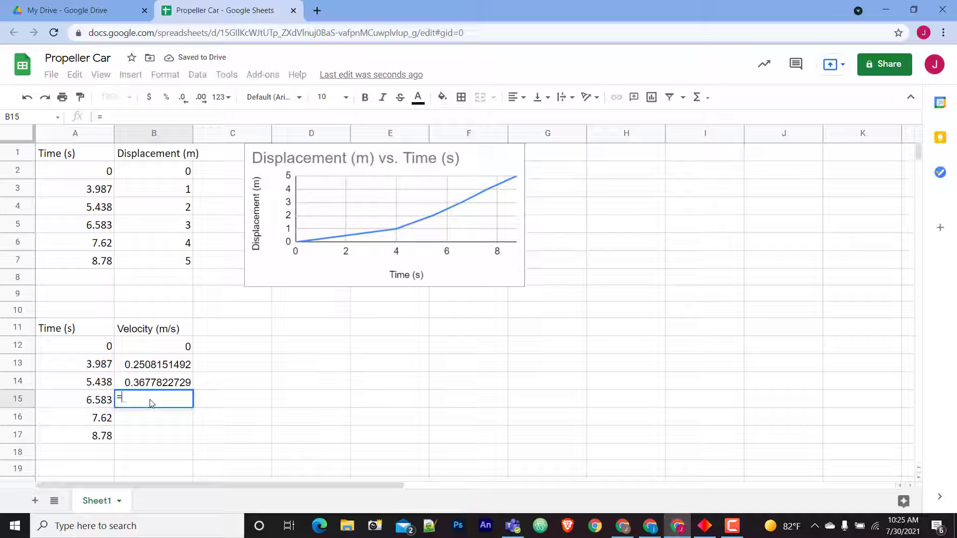
left_click(172, 228)
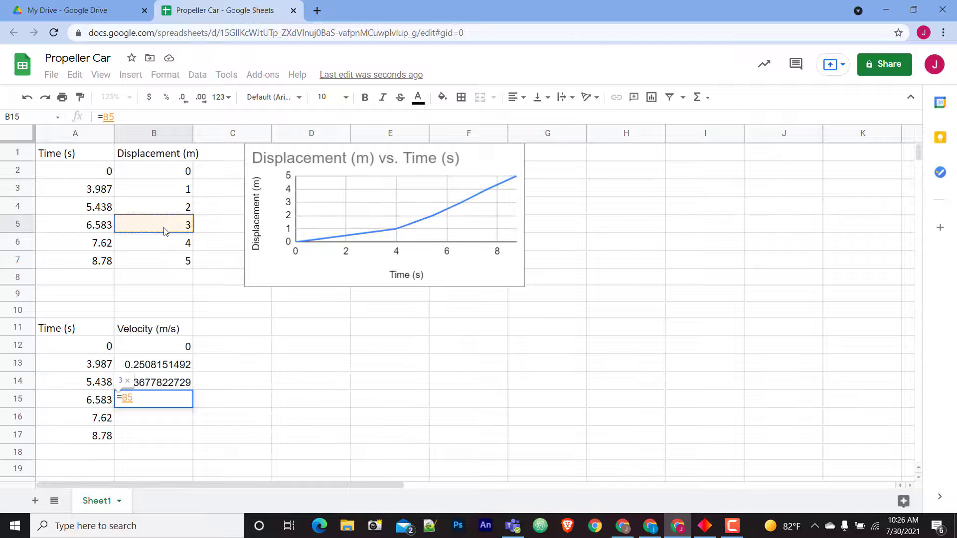
type("/")
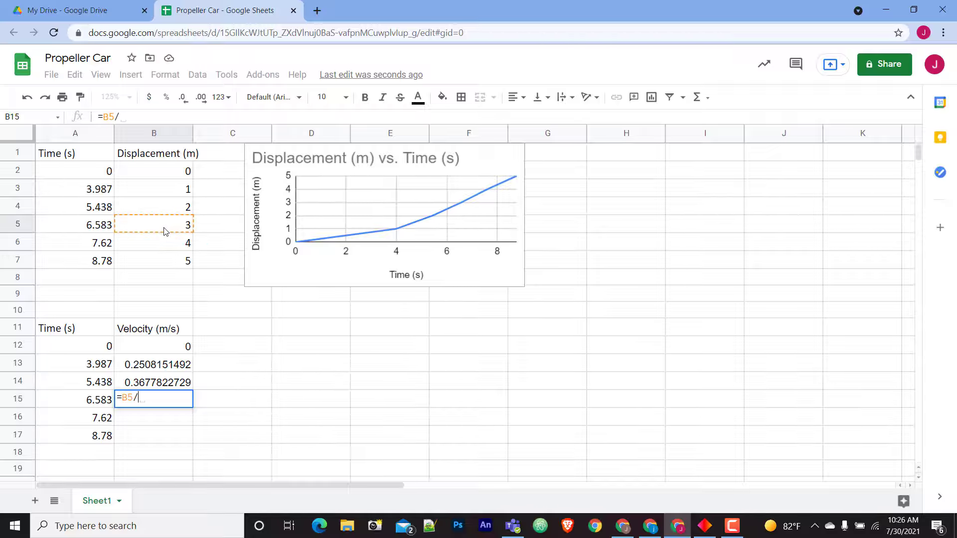
left_click(96, 231)
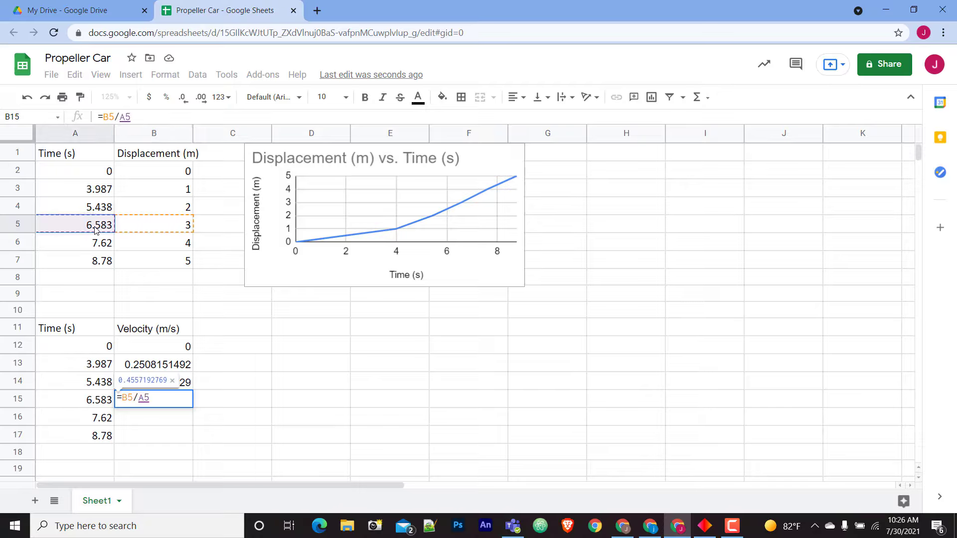
key("Return")
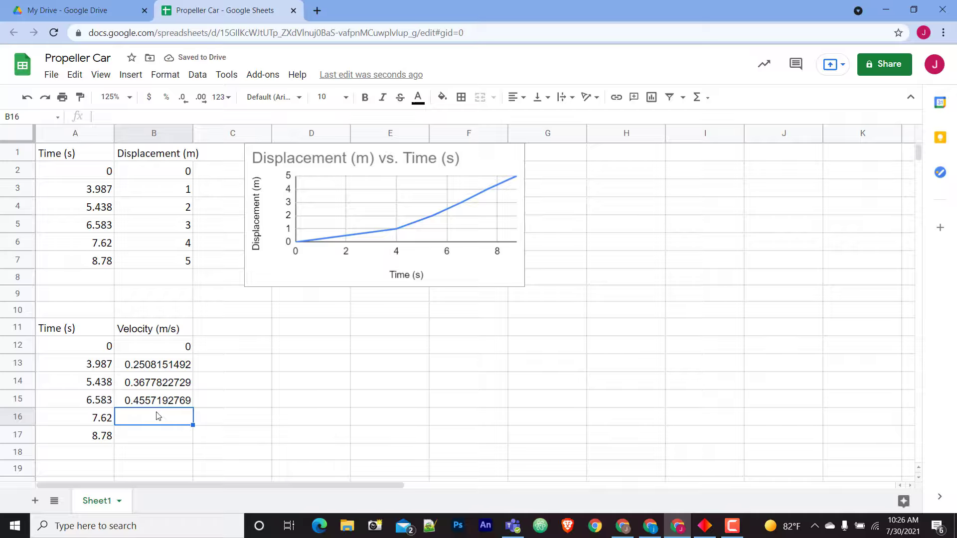
Calculate the velocity at 7.62 s in cell B16 with the formula =B6/A6.
type("=")
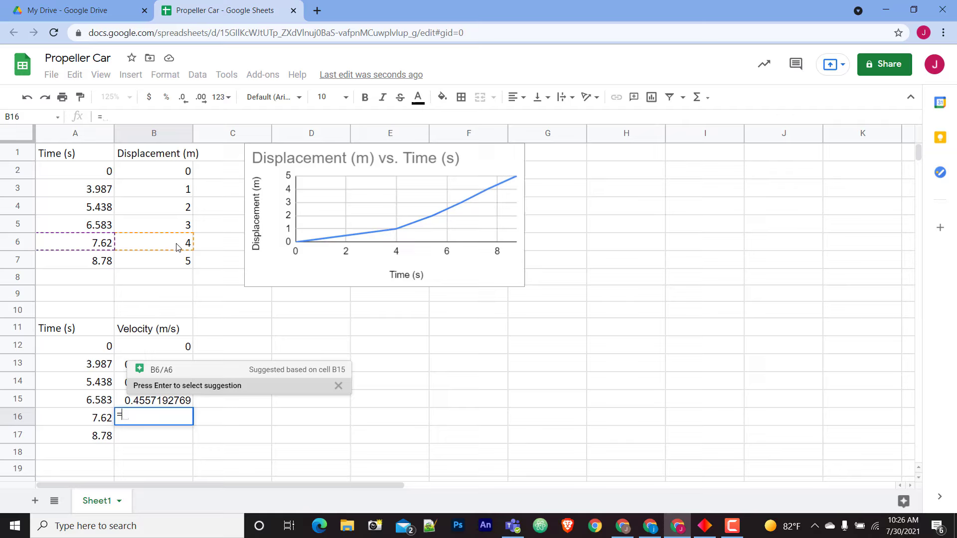
left_click(177, 249)
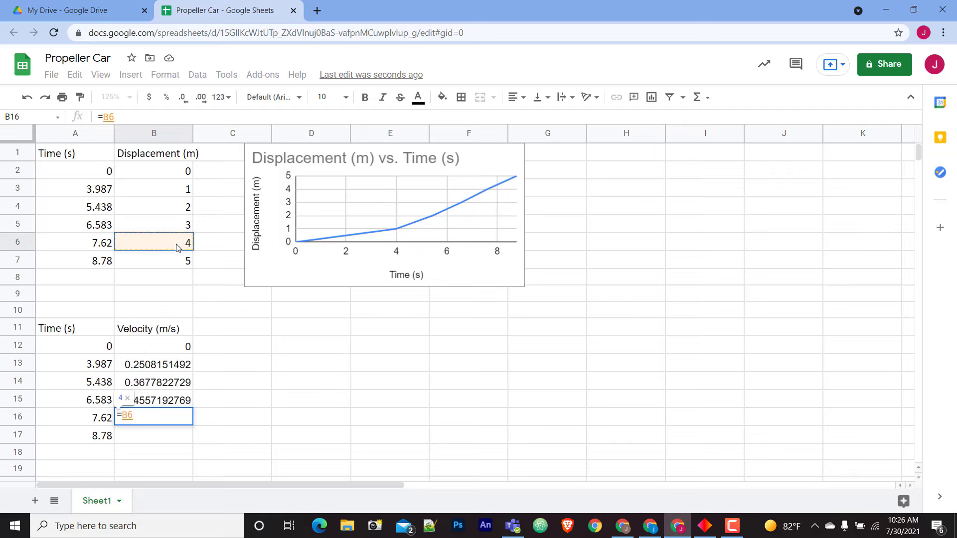
type("/")
left_click(91, 243)
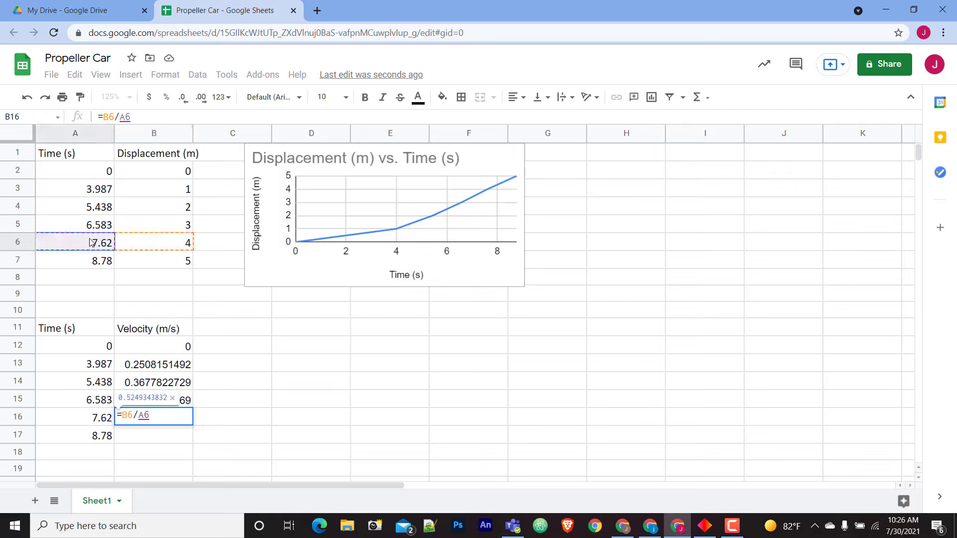
key("Return")
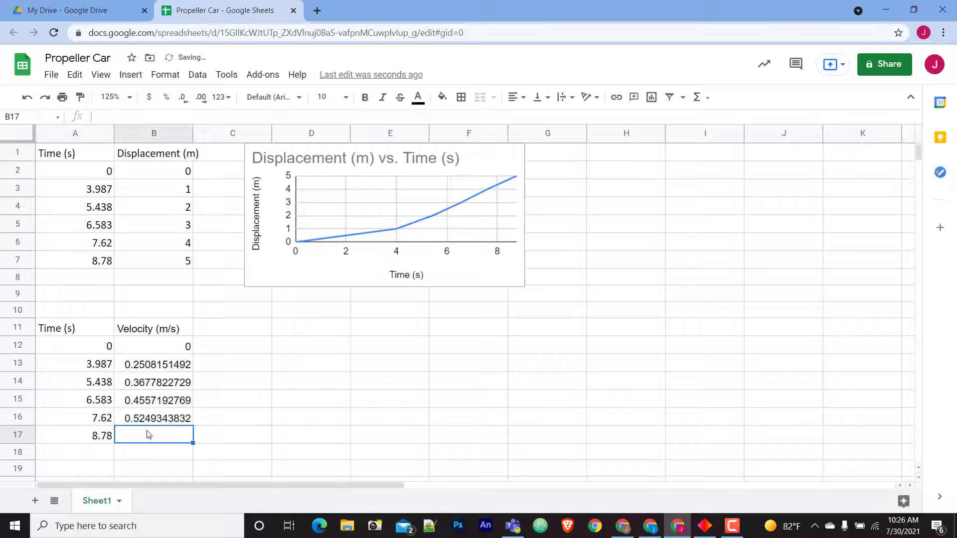
Calculate the velocity at 8.78 s in cell B17 with the formula =B7/A7.
type("=")
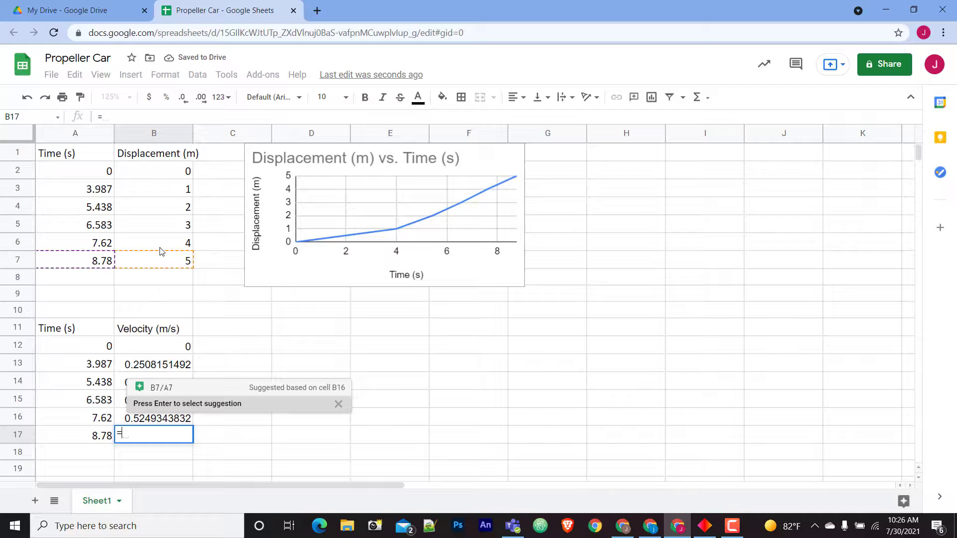
left_click(162, 262)
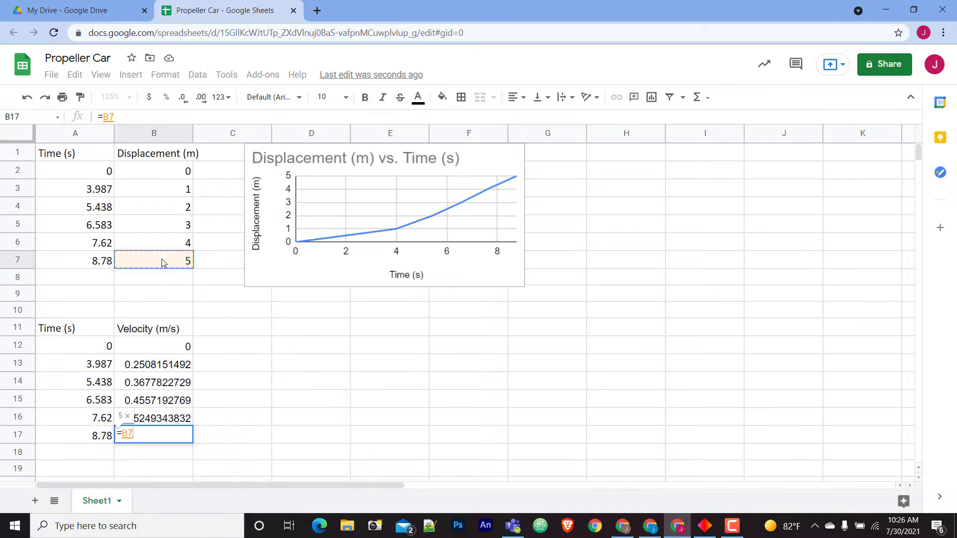
type("/")
left_click(83, 257)
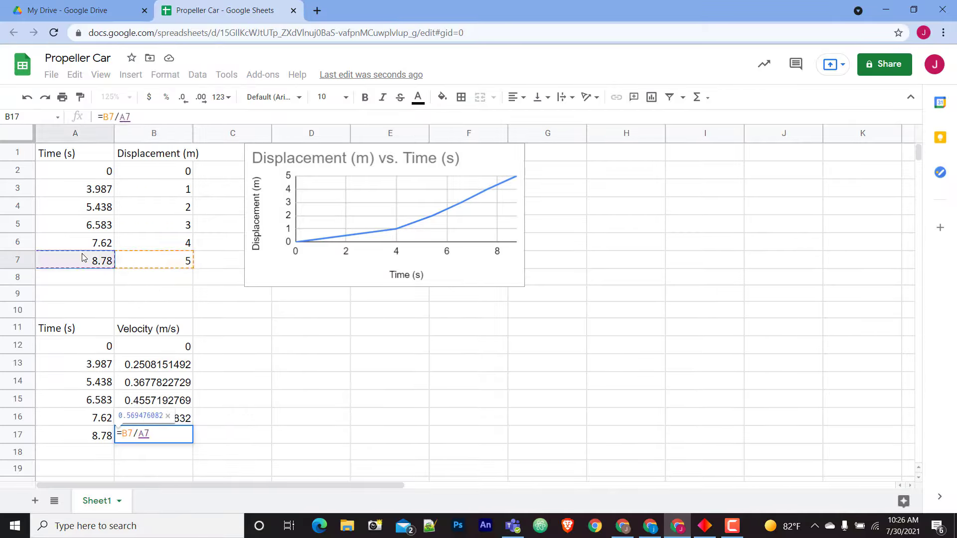
key("Return")
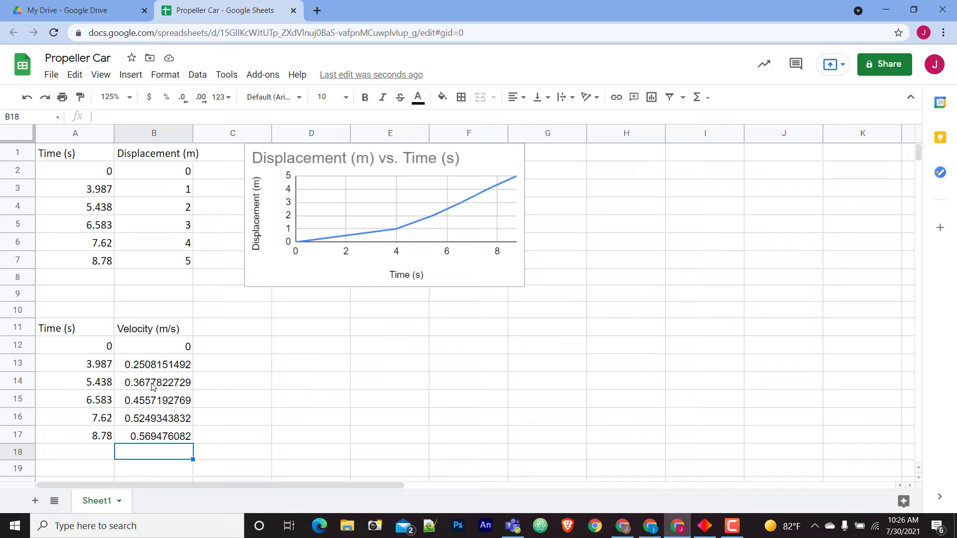
Insert a line chart of velocity against time from the table in A11:B17.
left_click(165, 347)
left_click(79, 333)
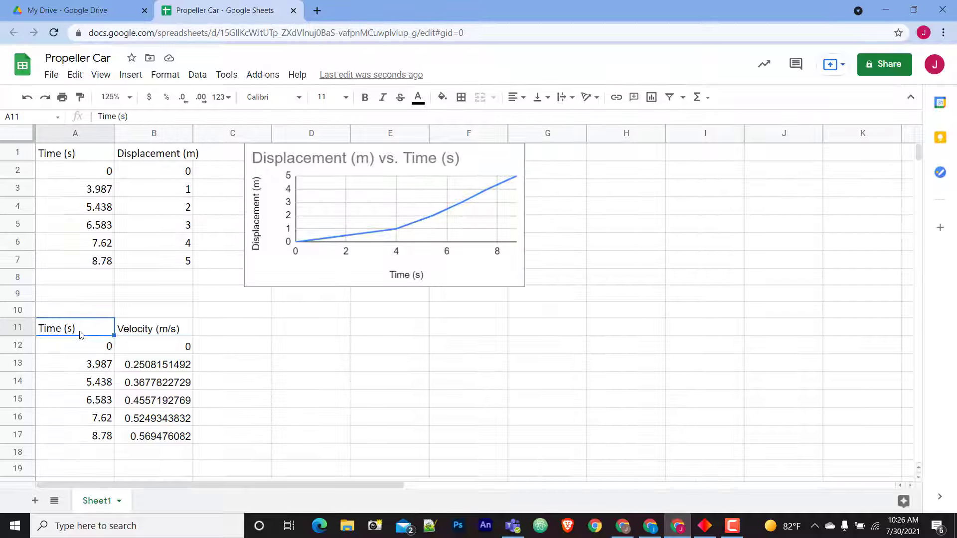
left_click(152, 436, "shift")
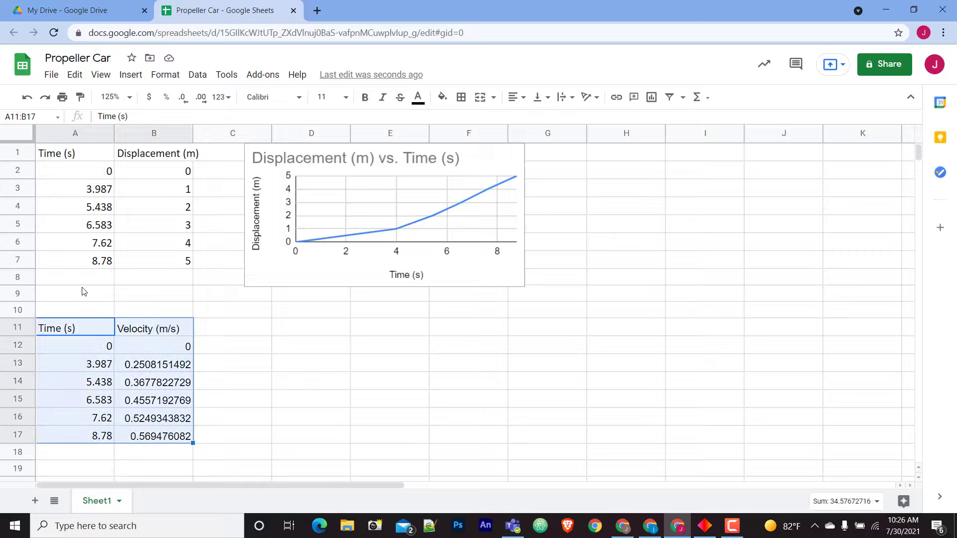
left_click(73, 333)
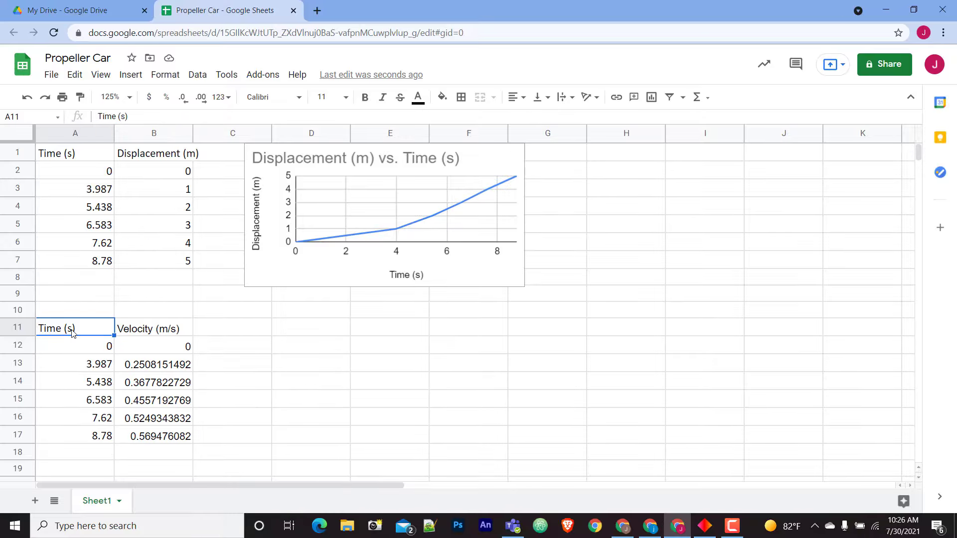
left_click(168, 435, "shift")
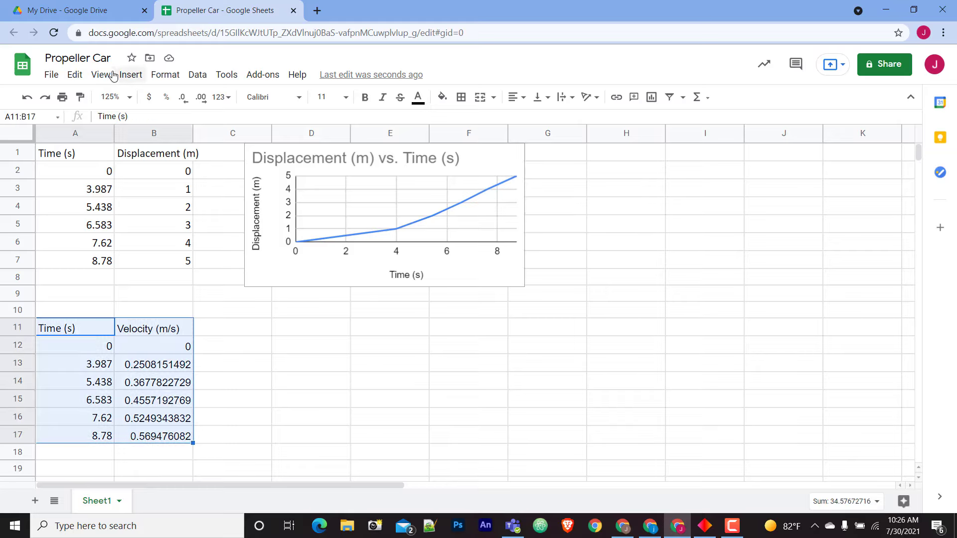
left_click(131, 75)
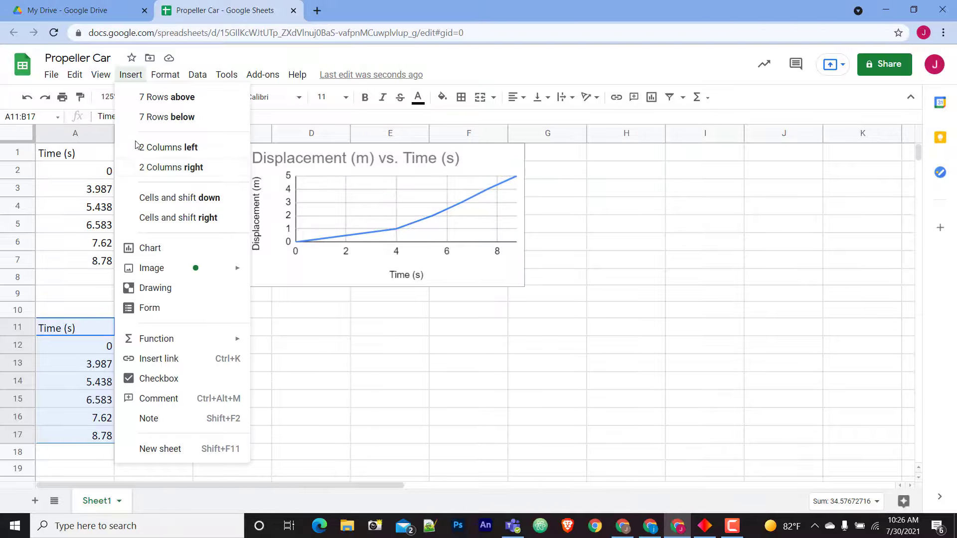
left_click(150, 249)
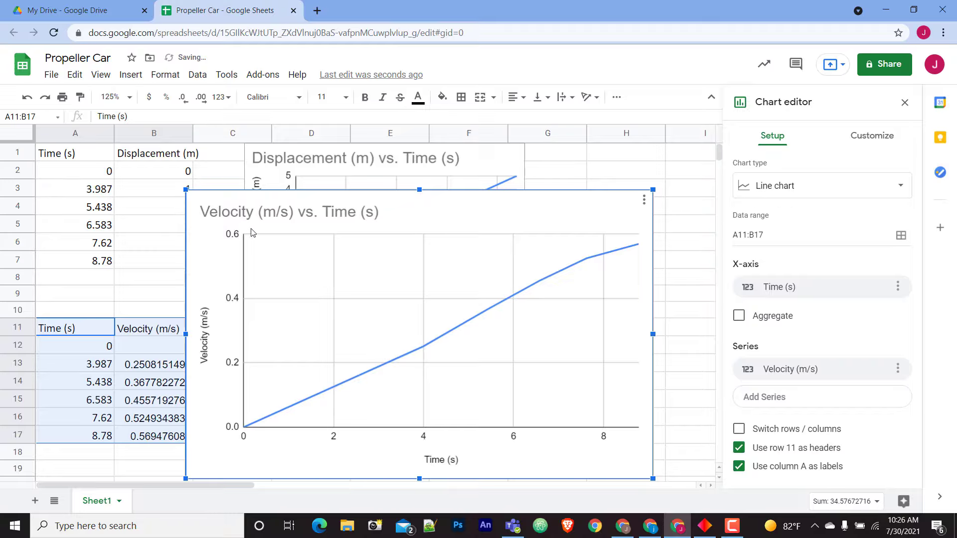
Shrink the velocity chart to about the displacement chart's width and place it directly below that chart, beside the velocity table.
left_click_drag(185, 188, 379, 342)
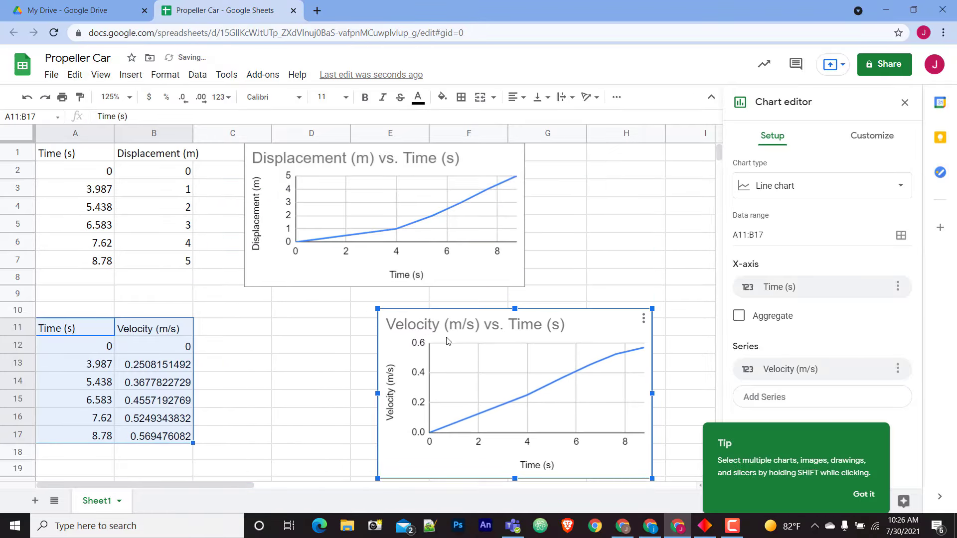
left_click_drag(434, 411, 306, 404)
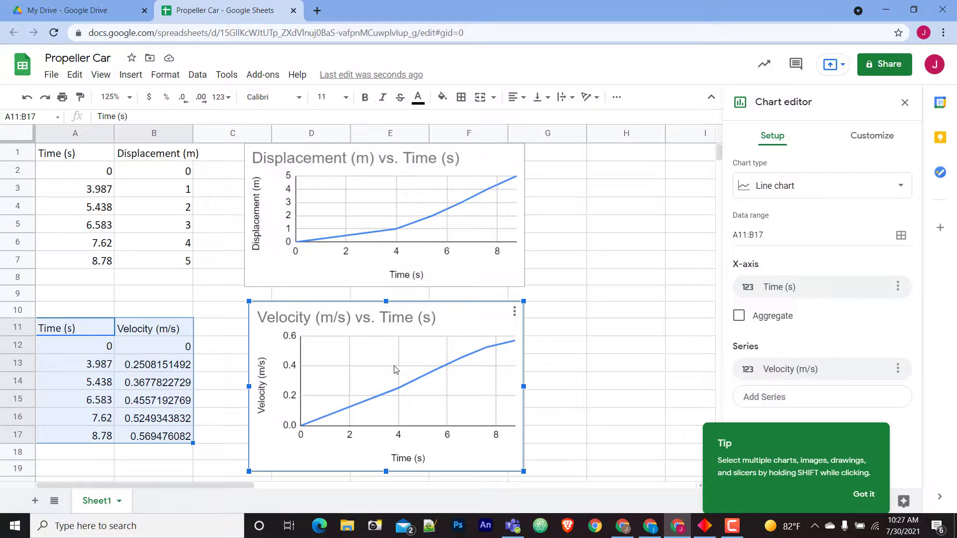
mouse_move(359, 315)
left_mouse_down()
mouse_move(343, 309)
mouse_move(352, 307)
left_mouse_up()
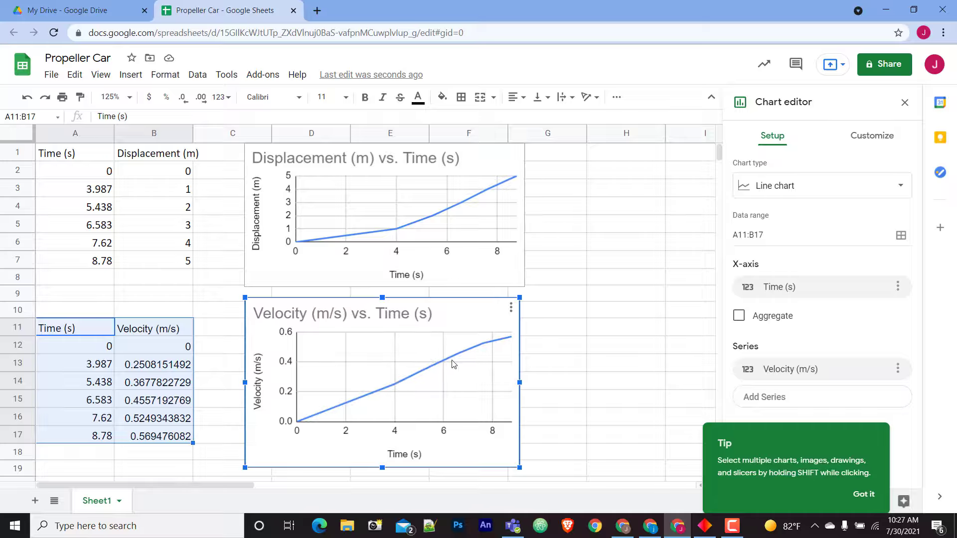
left_click(388, 391)
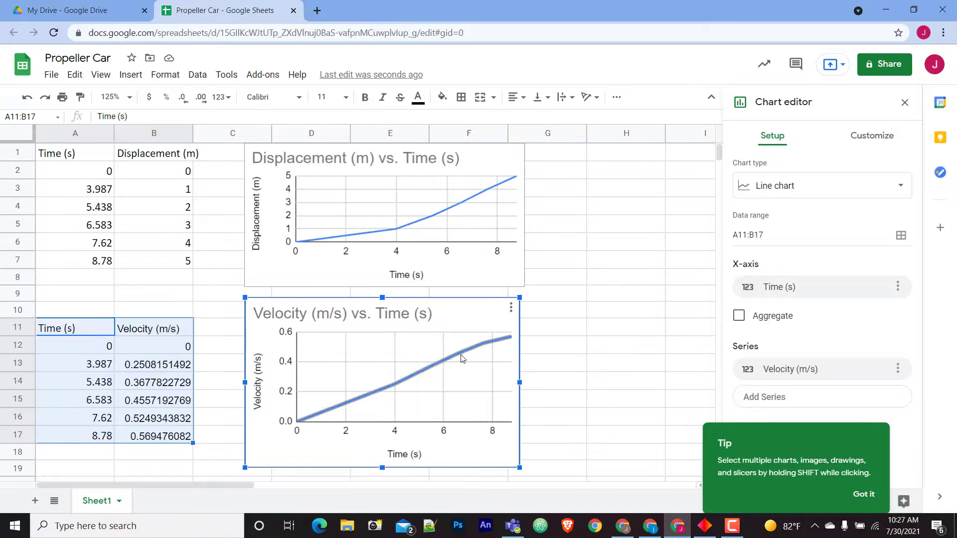